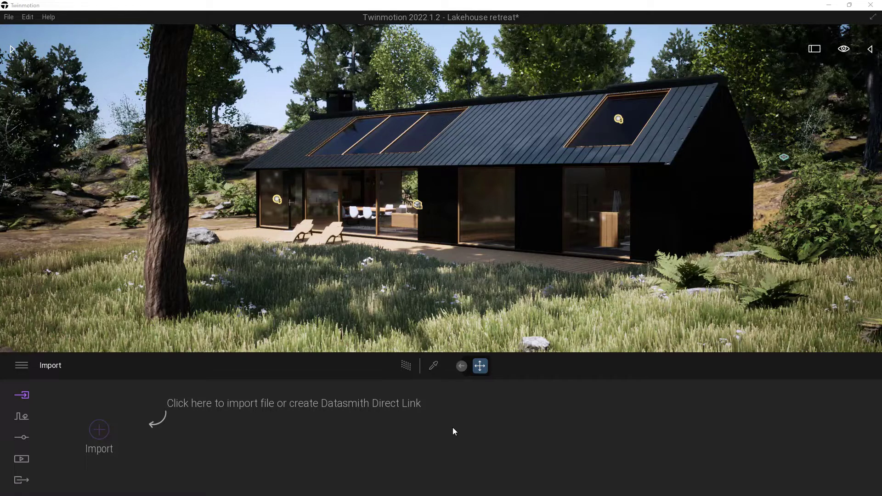
Step: Create a new video, Video4, from the Media panel, opening on the lakehouse exterior view
click(26, 458)
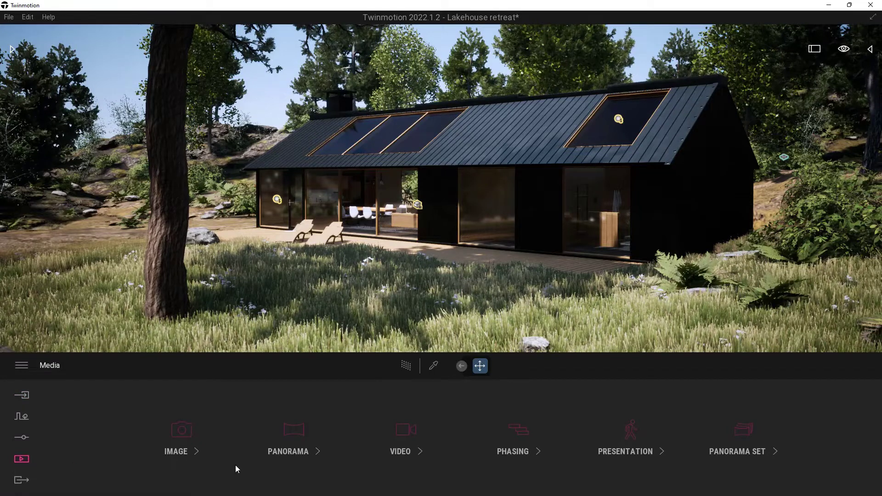
click(404, 434)
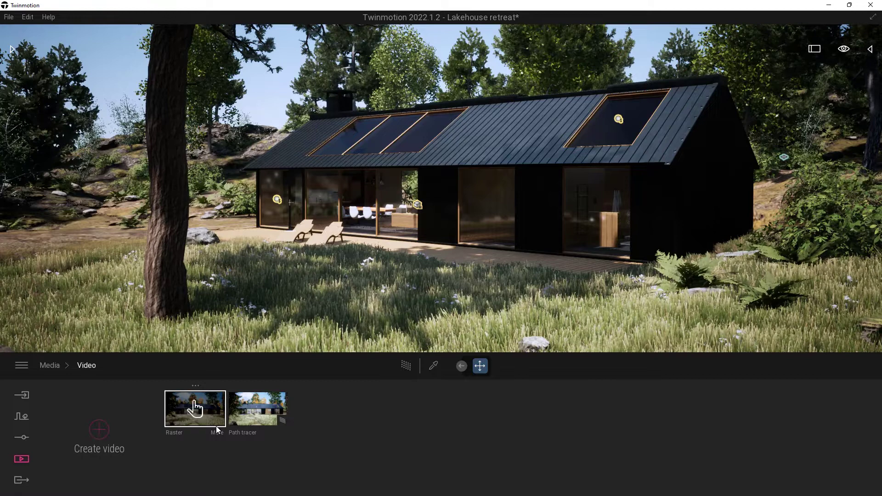
click(108, 433)
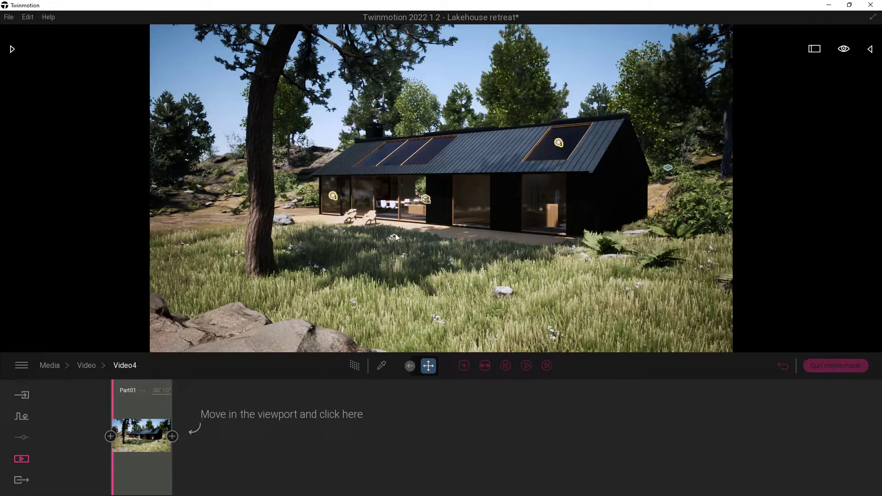
Step: Fly the camera through the glass into the living room and add that view as a second keyframe
key(Up)
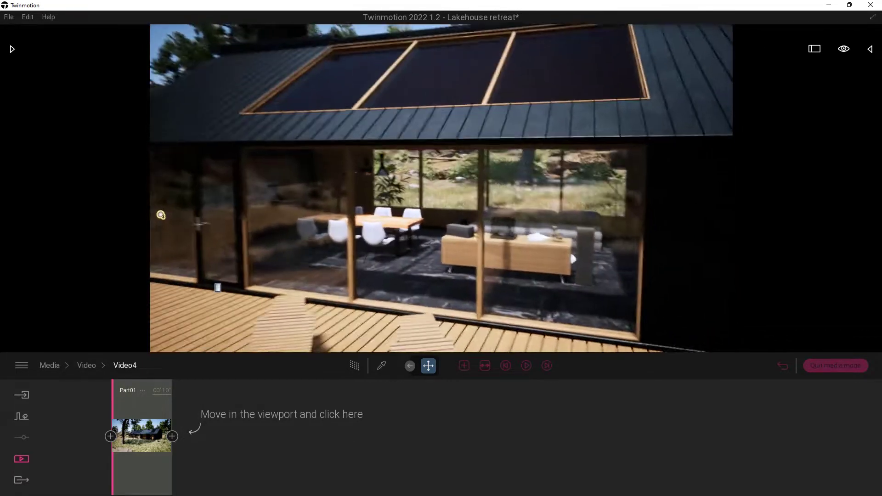
key(Up)
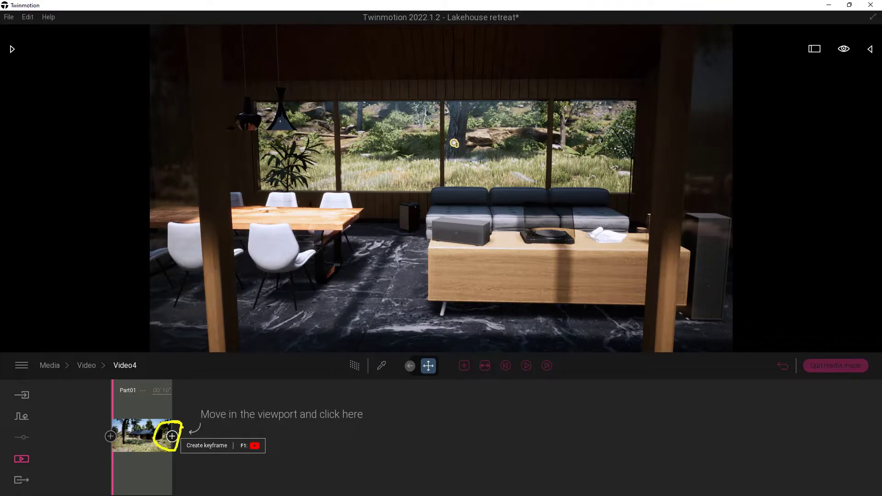
click(171, 437)
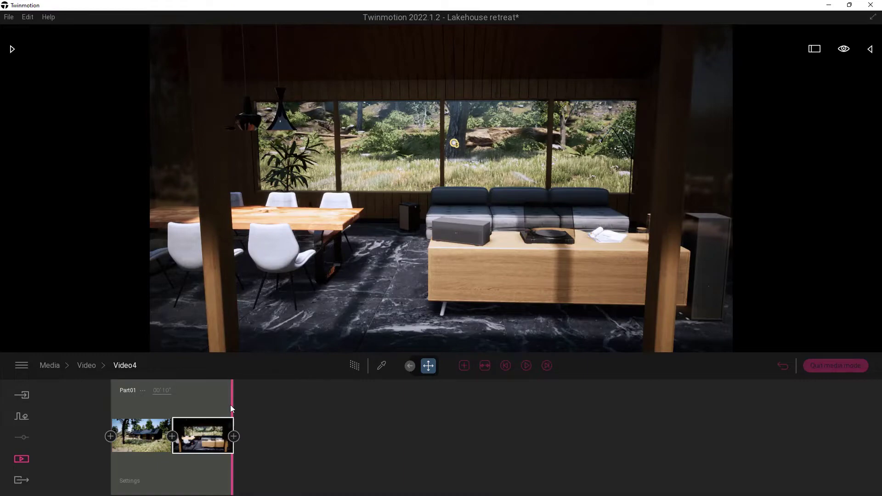
Step: Scrub back to the exterior, orbit to frame the facade and loungers, and add a keyframe
drag(230, 404, 206, 405)
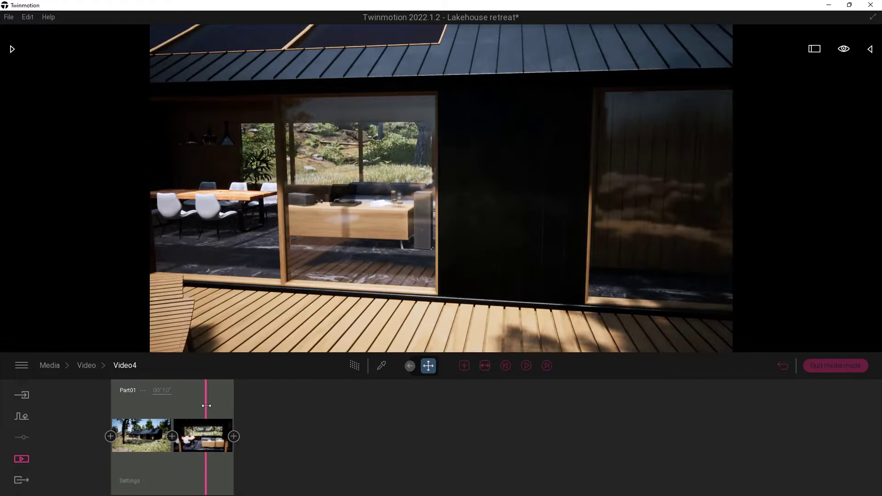
drag(147, 179, 223, 175)
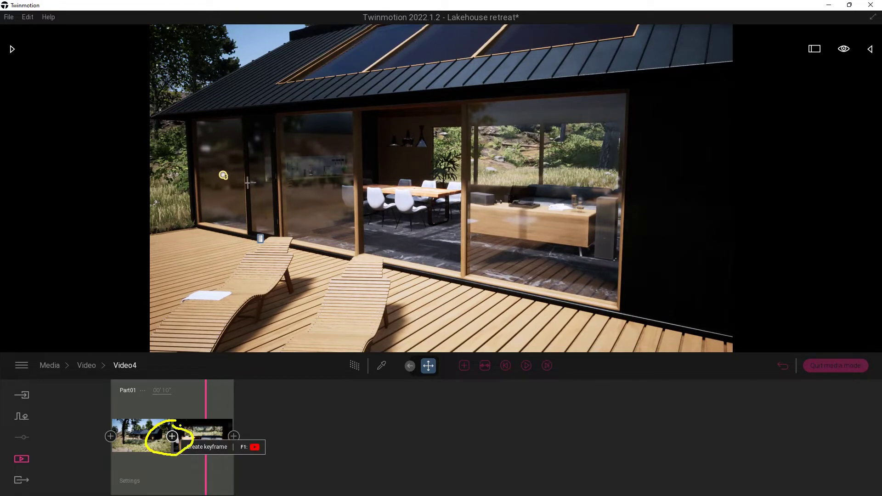
click(172, 436)
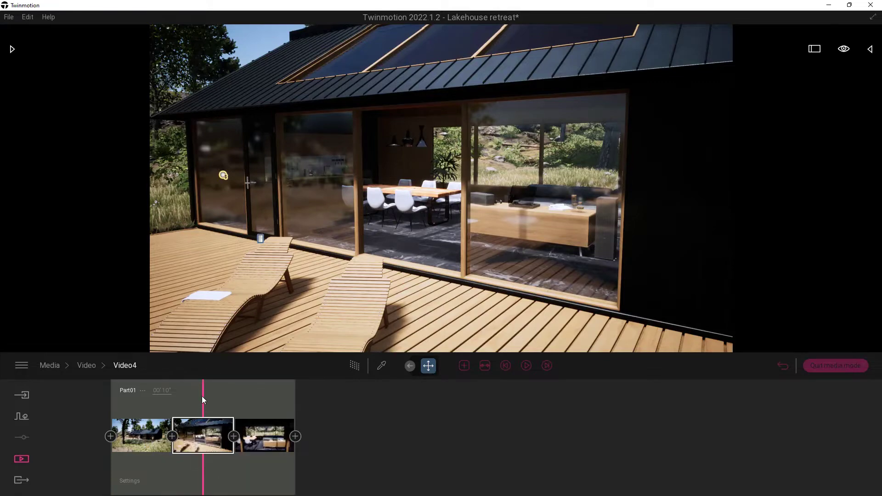
Step: Delete the misplaced second keyframe and insert the deck facade view between the two shots
drag(202, 396, 208, 440)
click(203, 436)
key(Delete)
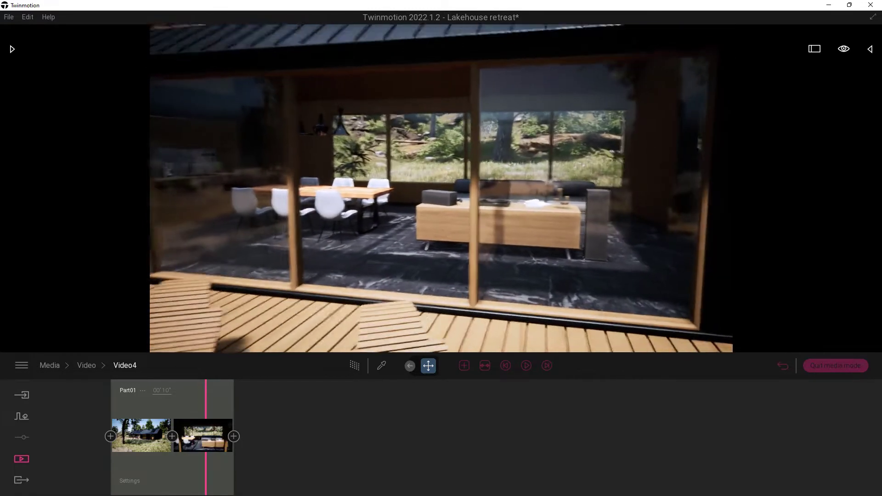
click(173, 436)
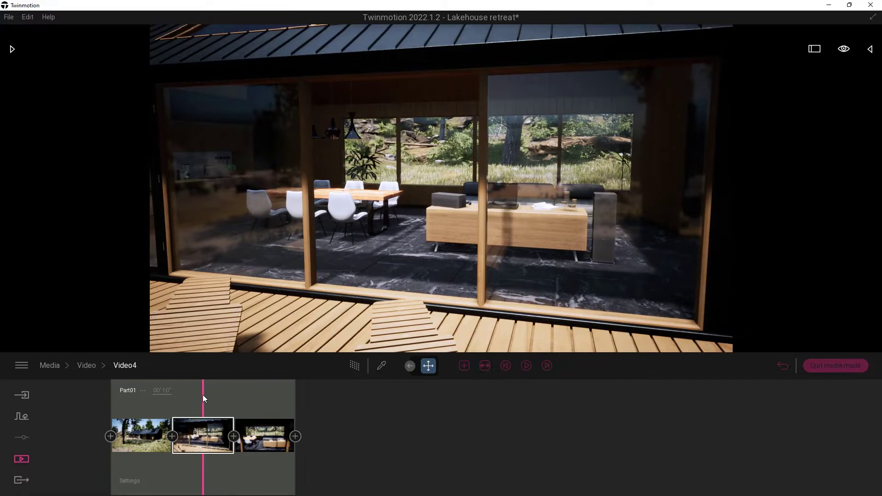
mouse_move(205, 398)
mouse_down()
mouse_move(120, 396)
mouse_move(298, 394)
mouse_move(138, 396)
mouse_move(206, 395)
mouse_up()
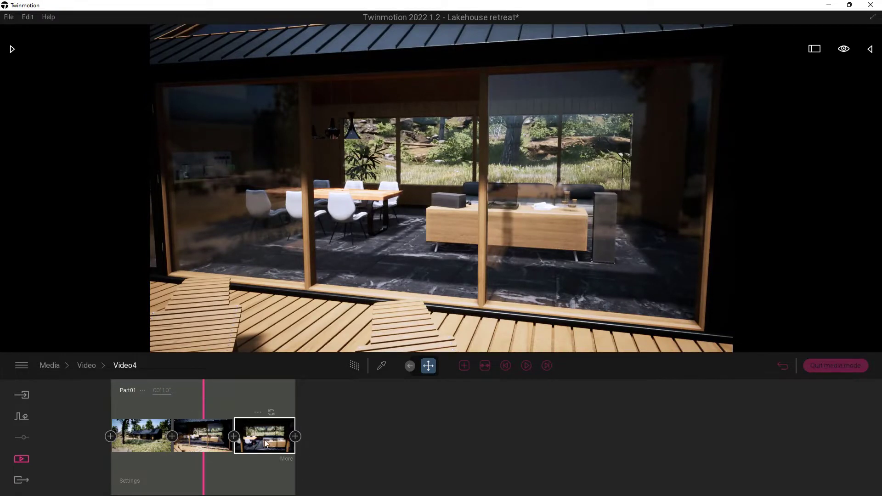
Step: Select the middle shot, return to the video start, and play then stop a preview
click(202, 436)
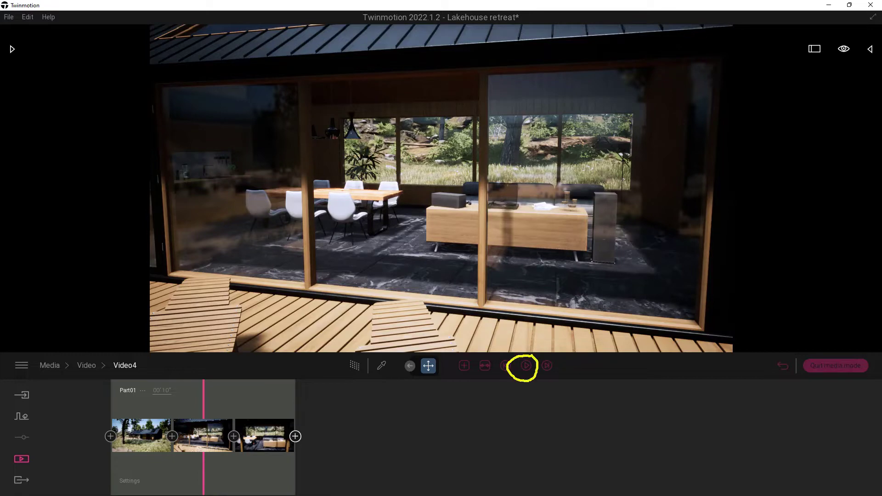
drag(203, 403, 113, 399)
click(526, 366)
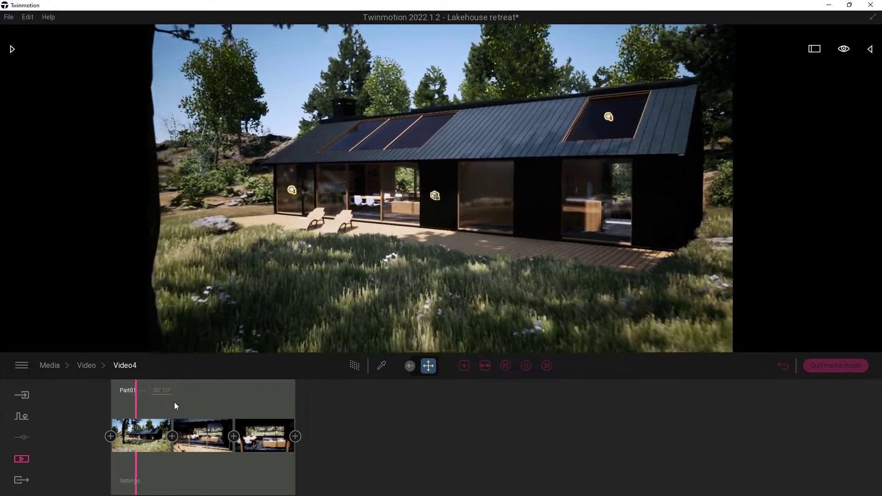
click(526, 365)
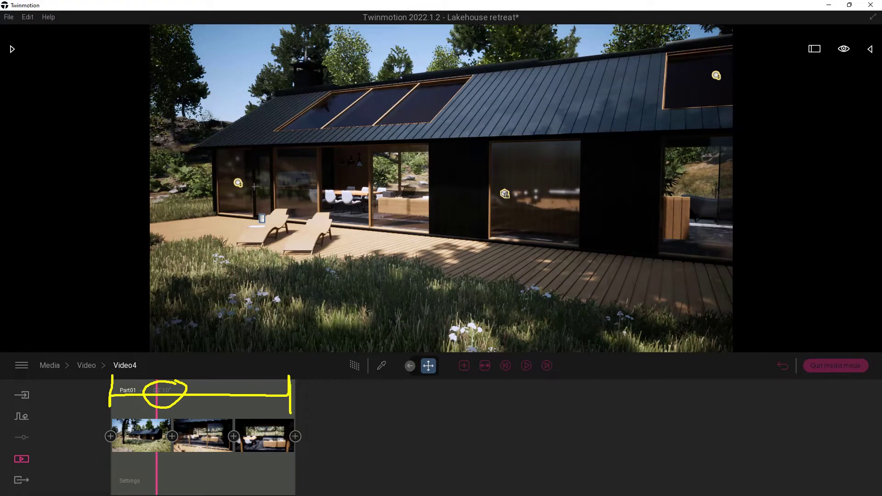
Step: Set Part01's length to 3 seconds and replay it from the first frame
click(166, 390)
text(3)
key(Return)
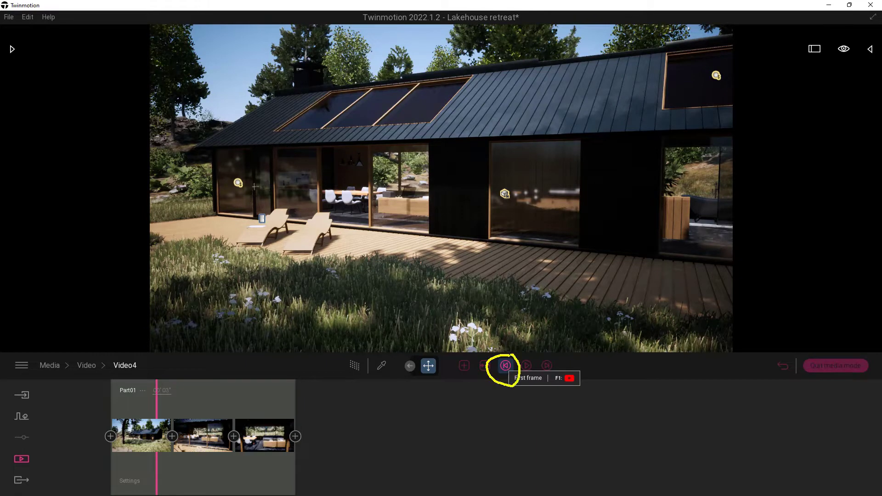
click(505, 366)
click(527, 366)
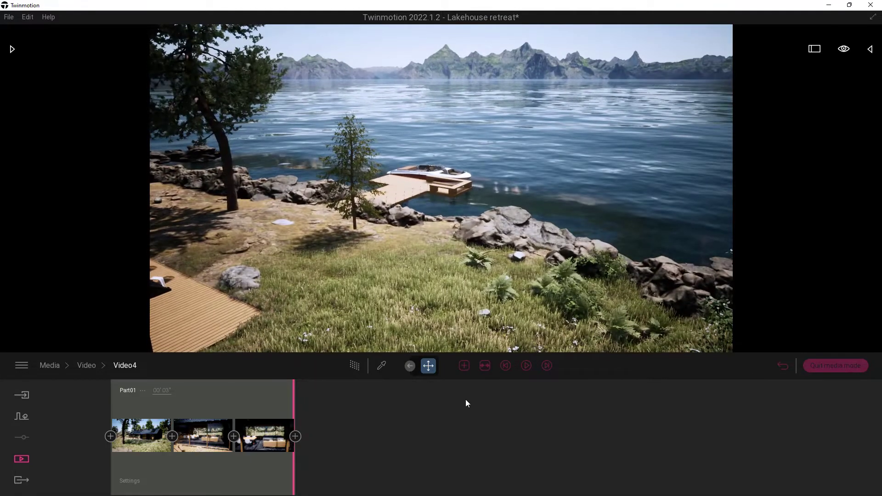
Step: Add a new 10-second part, Part02, after Part01
click(291, 392)
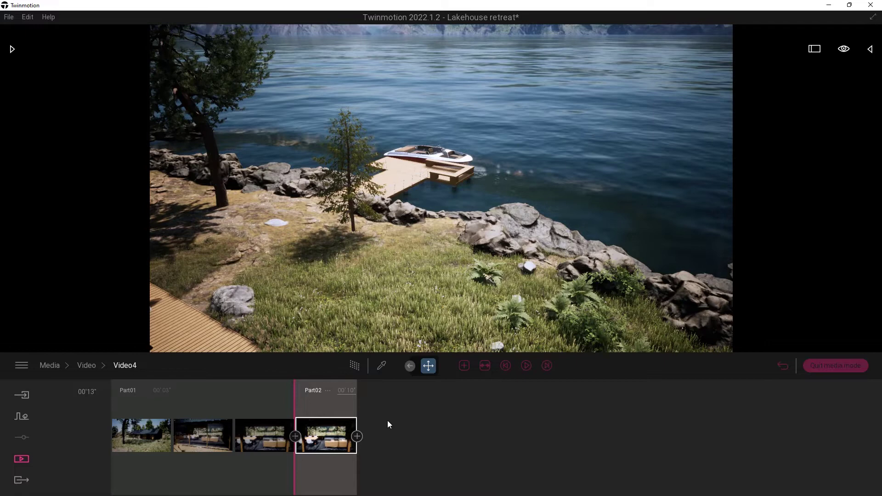
Step: Add the lake view as Part02's first shot and remove the stray interior shot
click(298, 438)
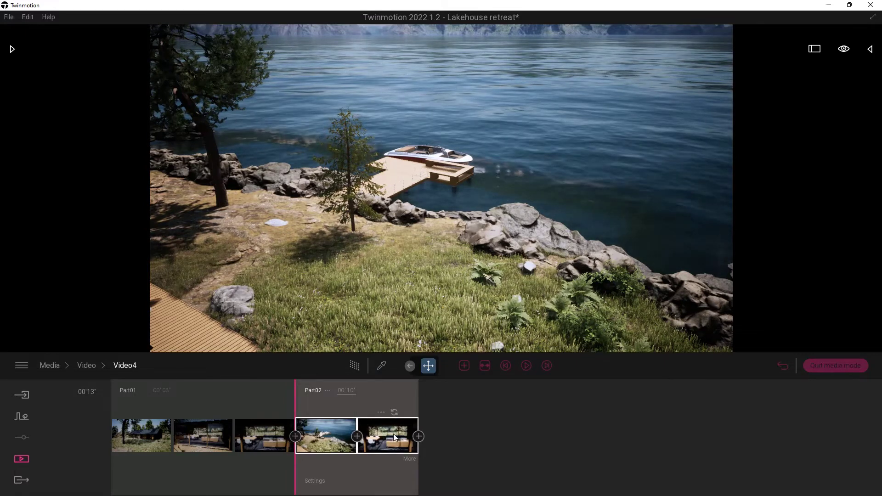
key(Delete)
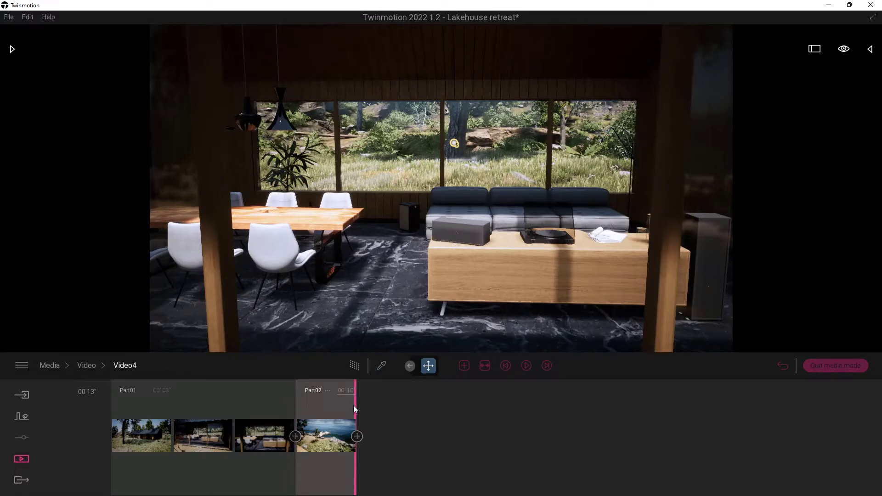
drag(354, 405, 297, 407)
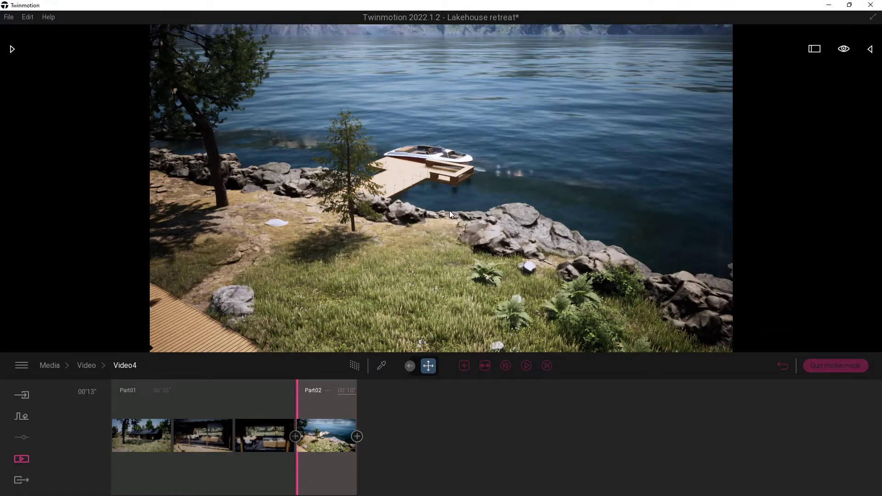
Step: Add a boat close-up keyframe to Part02 and insert the wide dock view before it
right_drag(449, 210, 423, 213)
click(357, 435)
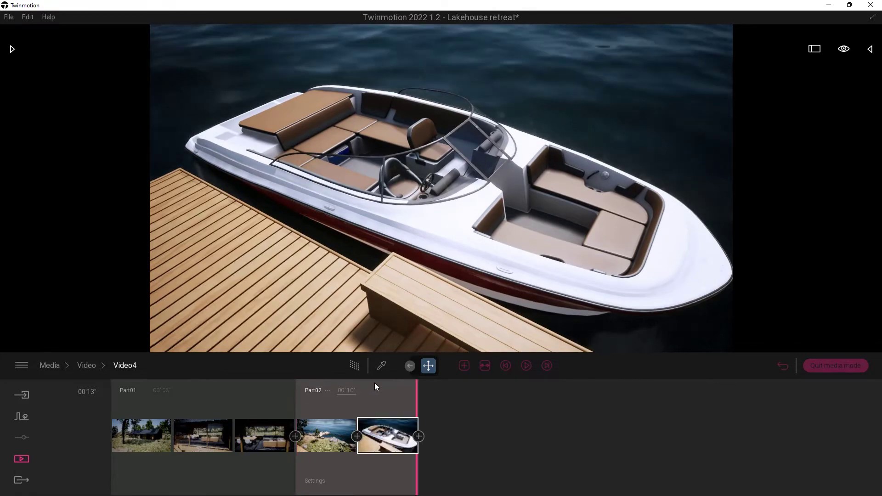
drag(416, 396, 384, 403)
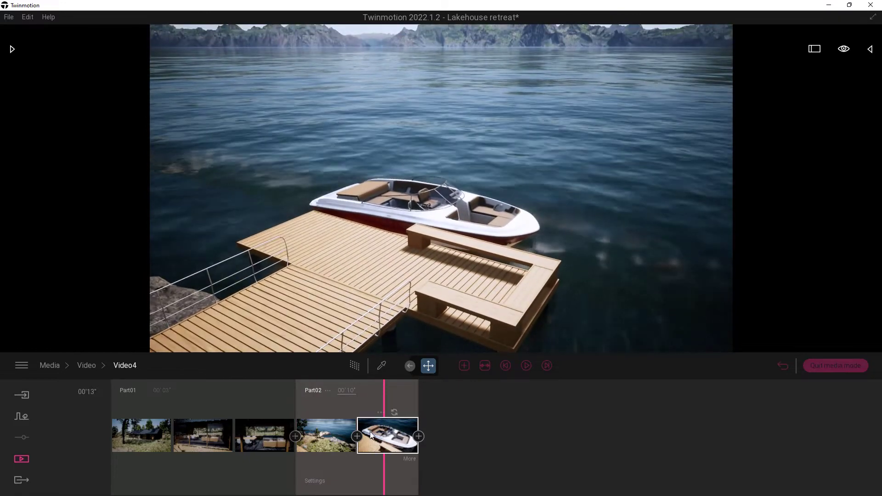
click(356, 437)
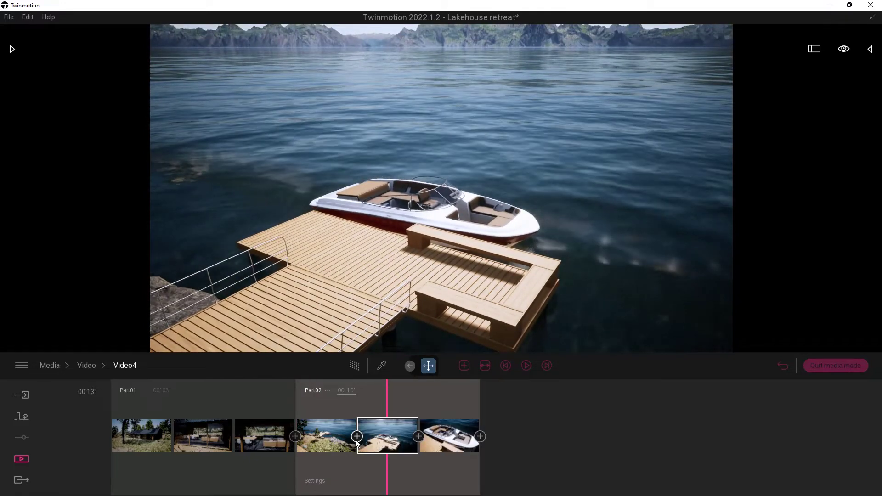
click(349, 391)
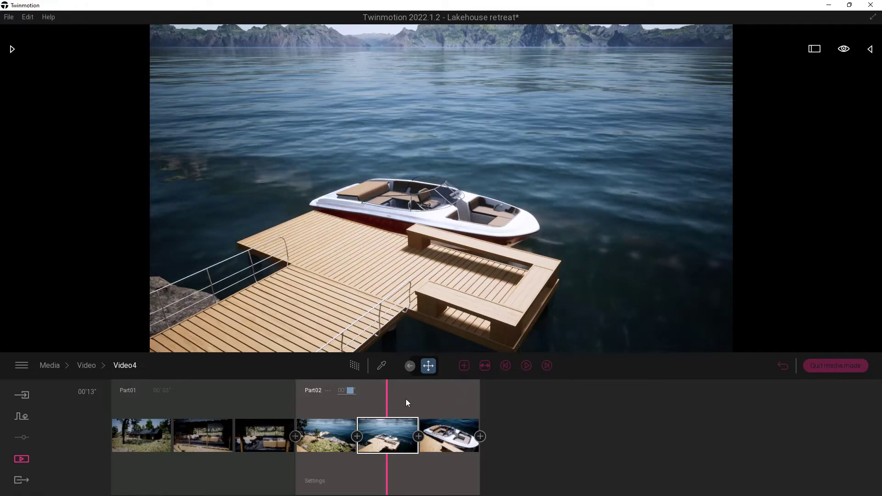
Step: Open and dismiss Part02's options and toggle the timeline between compact and expanded parts
click(328, 390)
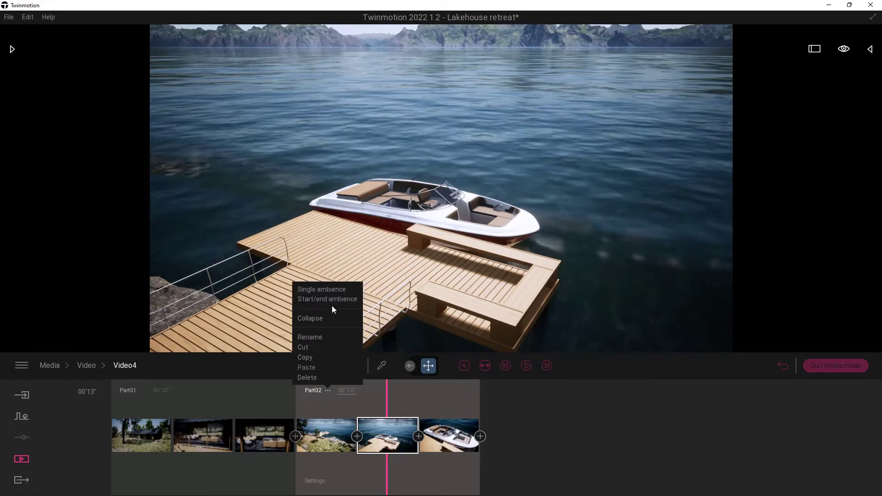
click(323, 404)
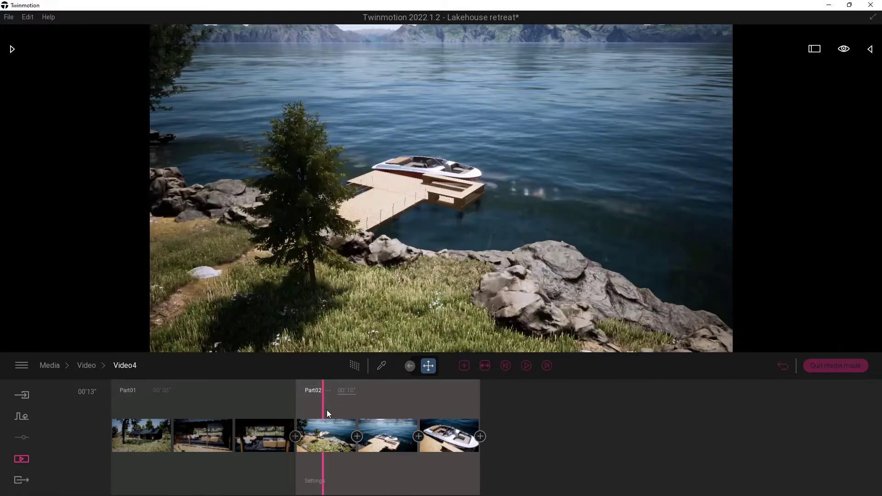
click(485, 367)
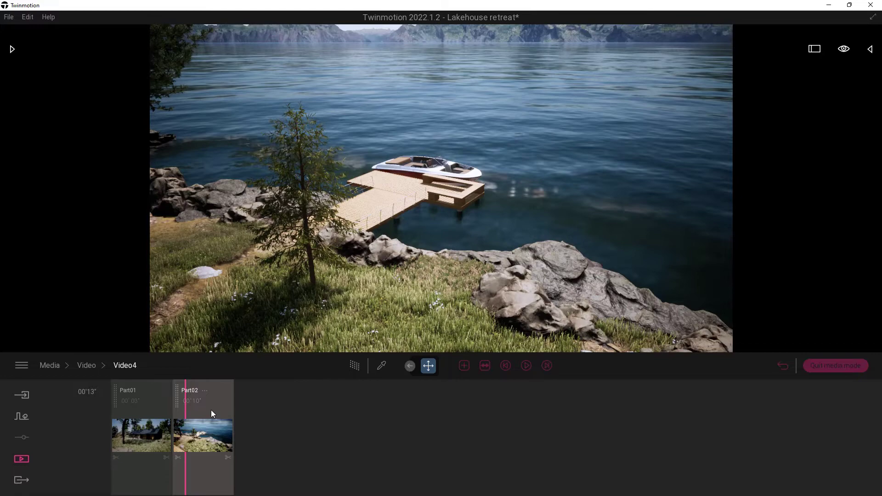
drag(187, 416, 110, 417)
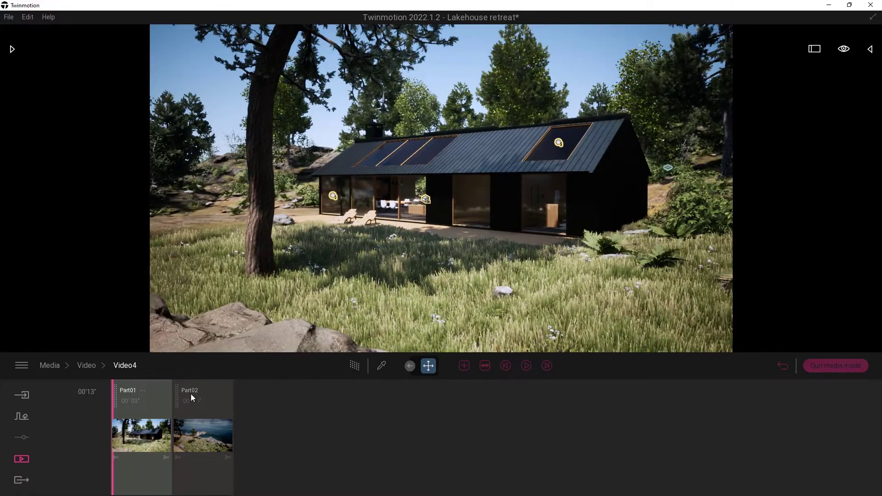
click(485, 365)
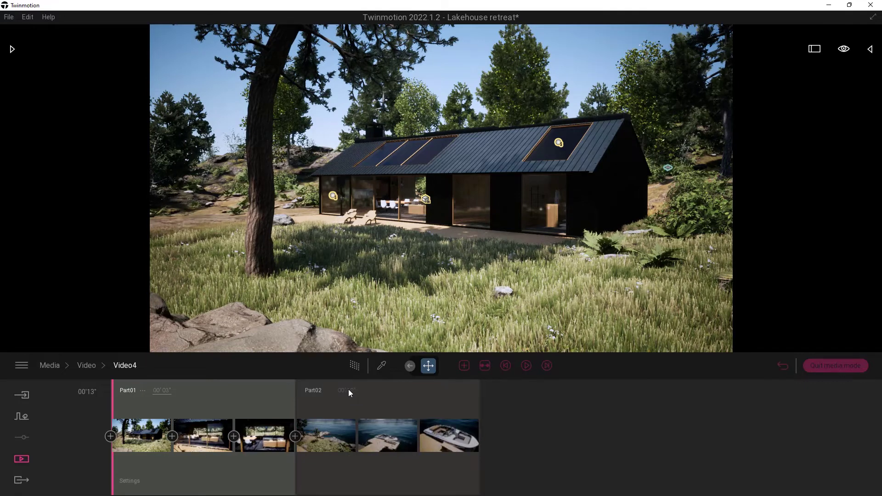
Step: Set Part02's duration to 3 seconds, making the whole video 6 seconds long
click(350, 389)
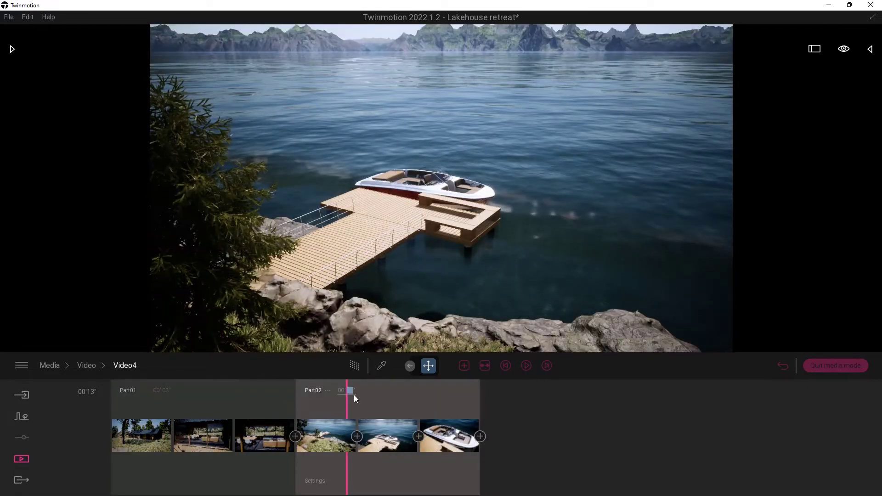
text(3)
key(Return)
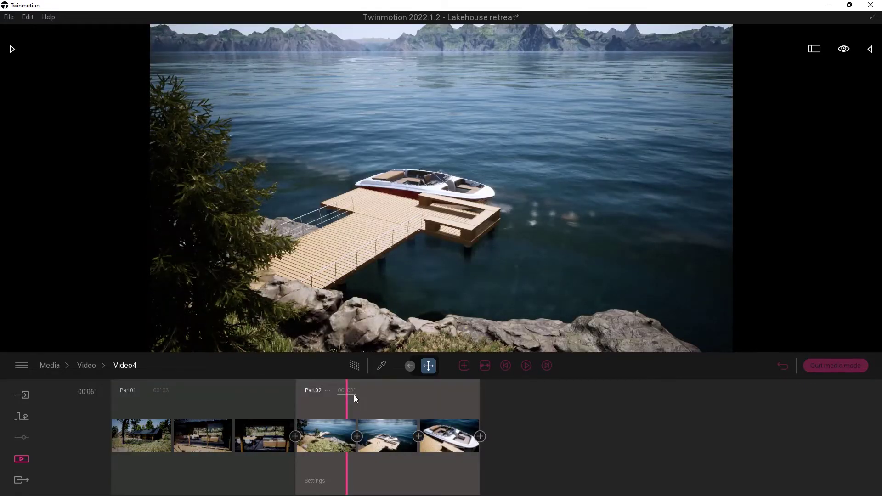
click(484, 364)
Step: Drag Part02 ahead of Part01 and back again, then preview the 6-second fly-through
drag(178, 402, 253, 399)
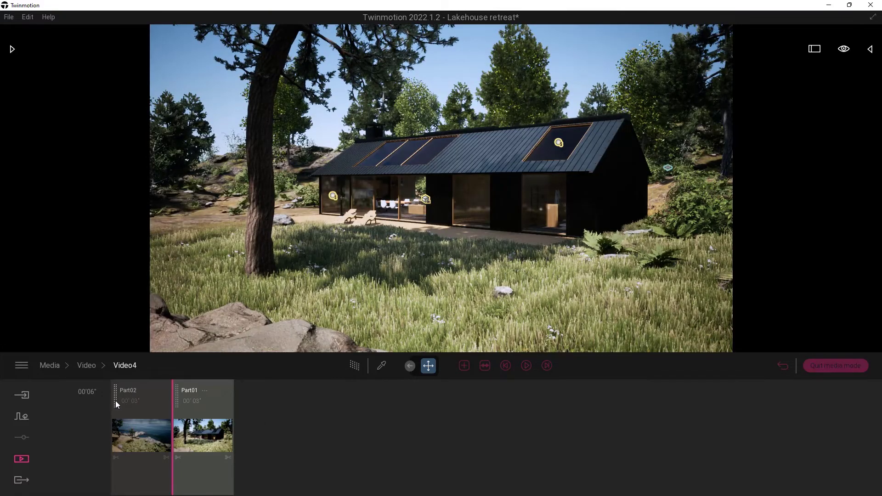
drag(118, 400, 241, 399)
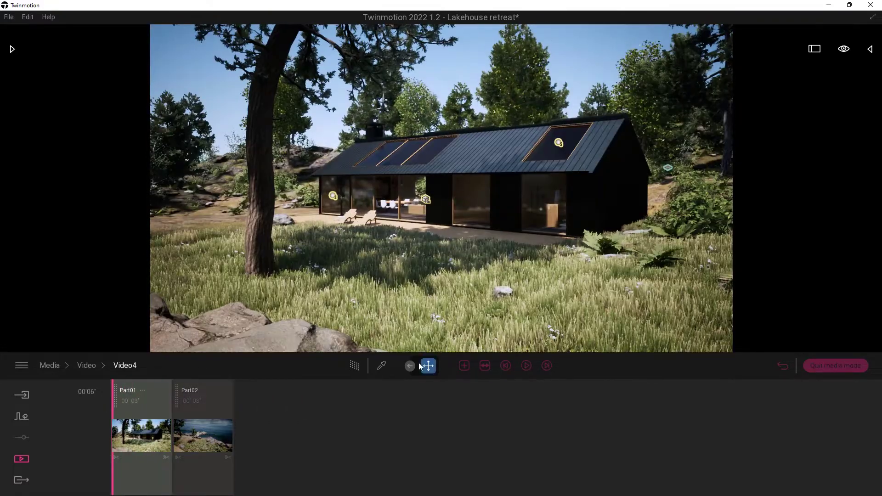
click(526, 366)
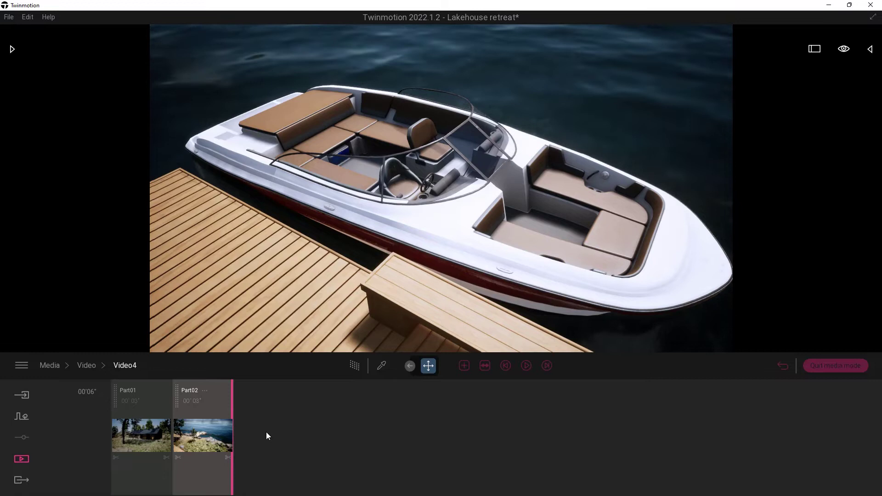
Step: Return to the Video list, briefly reopening Video4, and bring up Video4's options menu
click(91, 366)
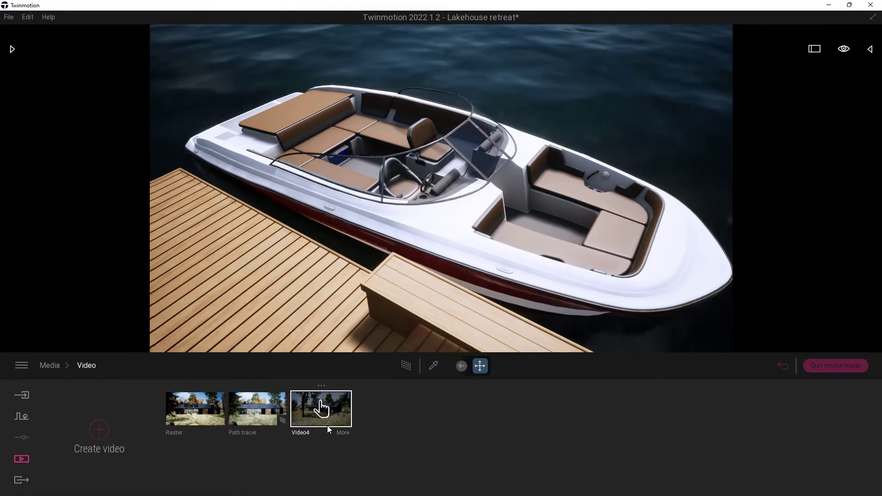
click(345, 433)
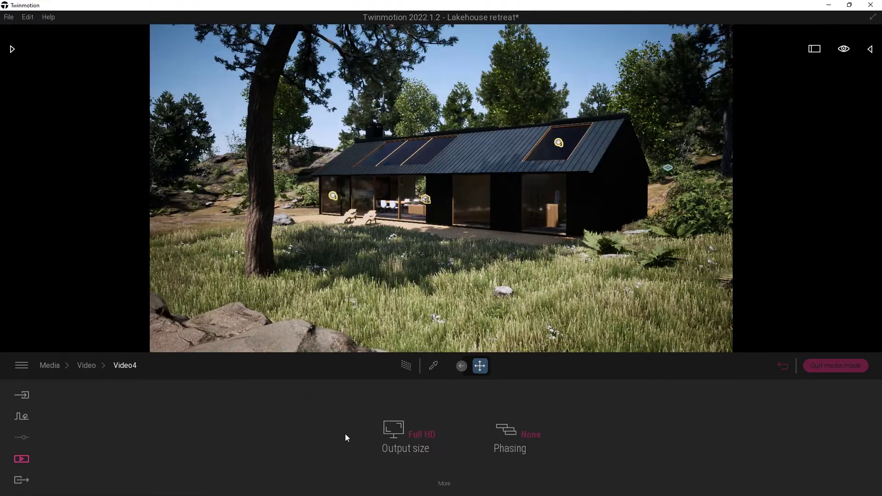
click(90, 366)
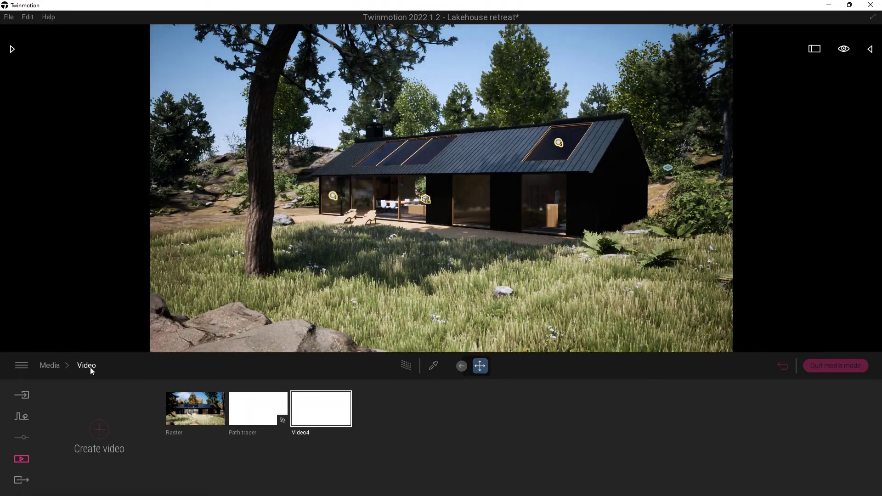
click(301, 434)
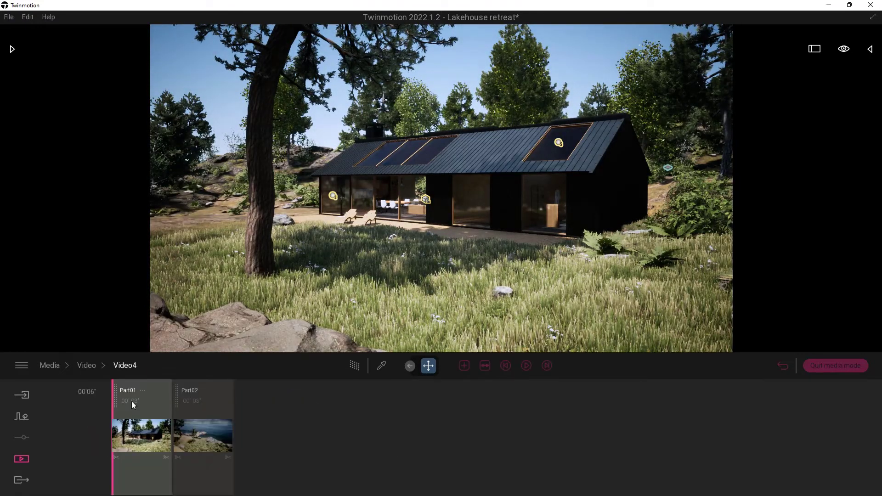
click(85, 365)
click(323, 386)
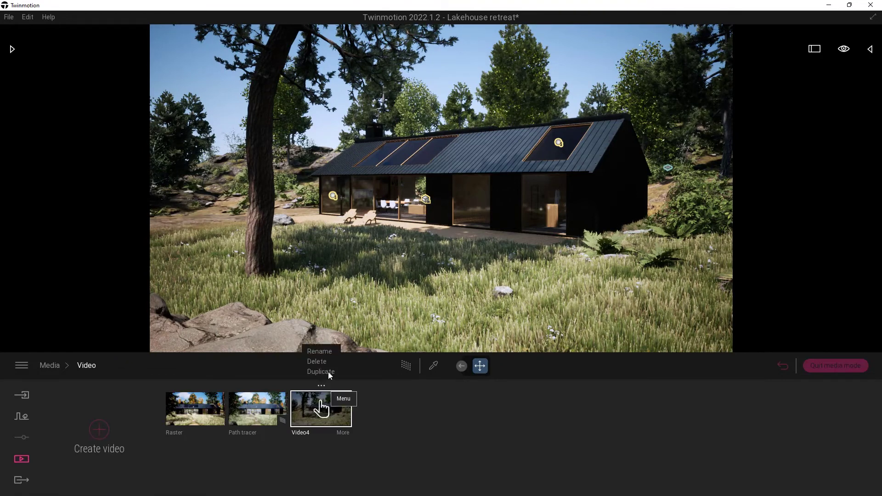